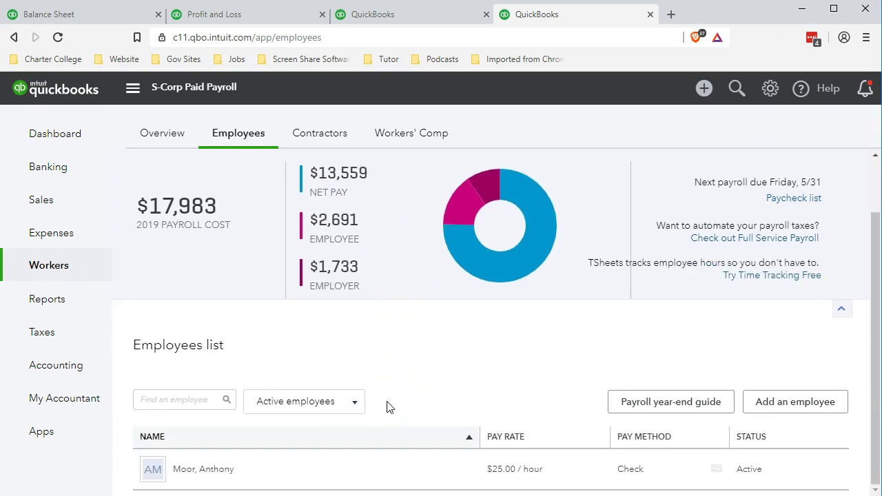
# - Open the active hourly employee's record from the employees list and edit the pay details
pyautogui.click(226, 476)
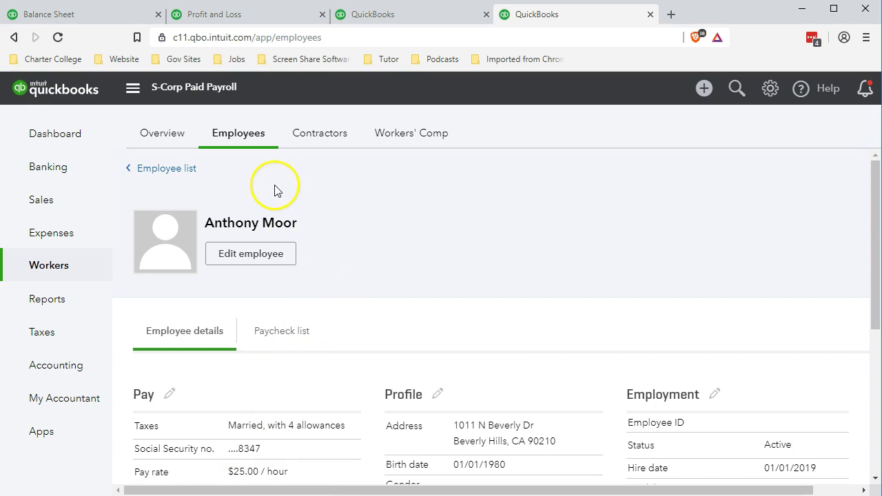
pyautogui.scroll(-2, 238, 166)
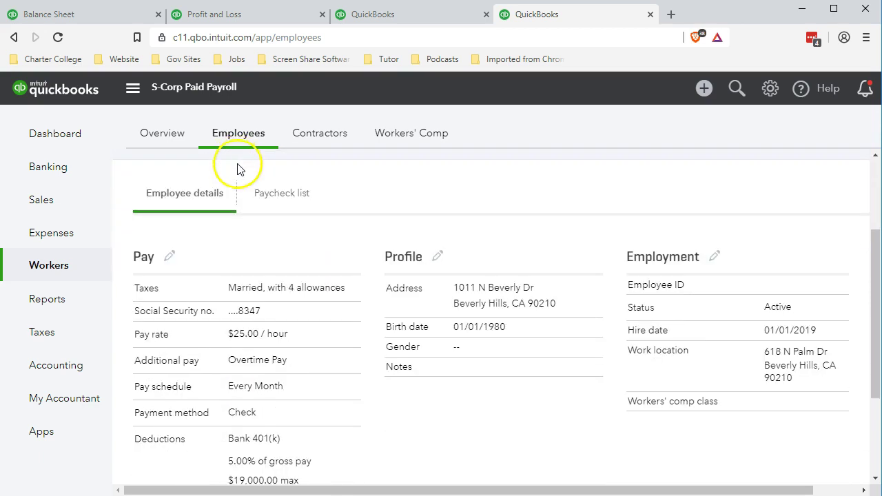
pyautogui.click(169, 258)
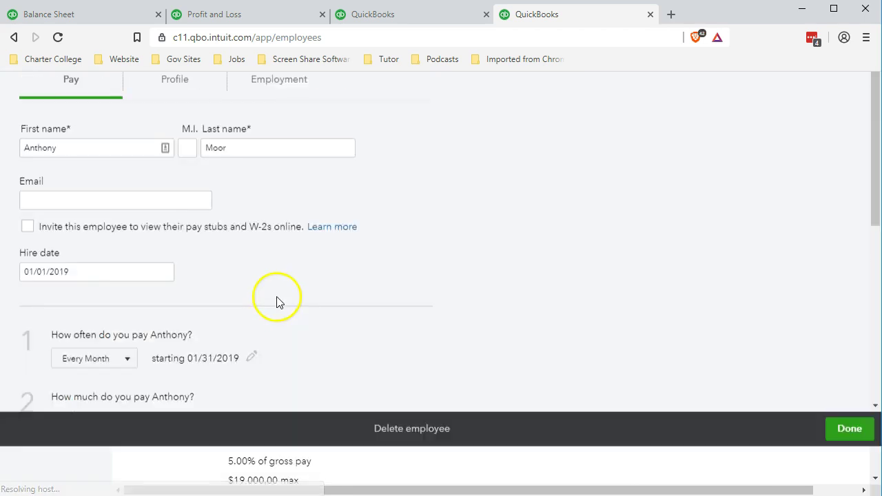
pyautogui.scroll(-2, 276, 299)
pyautogui.scroll(-2, 277, 301)
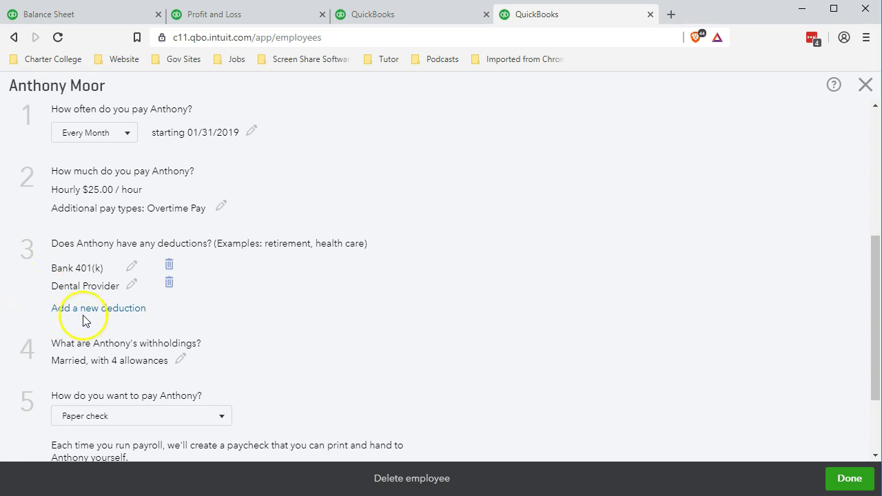
# - Add a new deduction/contribution for the employee with Health Insurance as the deduction type and Vision Insurance as the insurance type
pyautogui.click(135, 314)
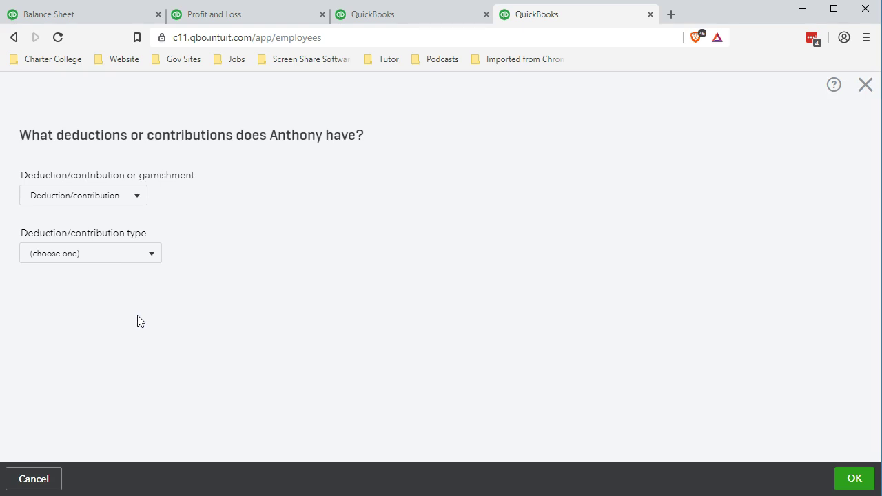
pyautogui.click(151, 258)
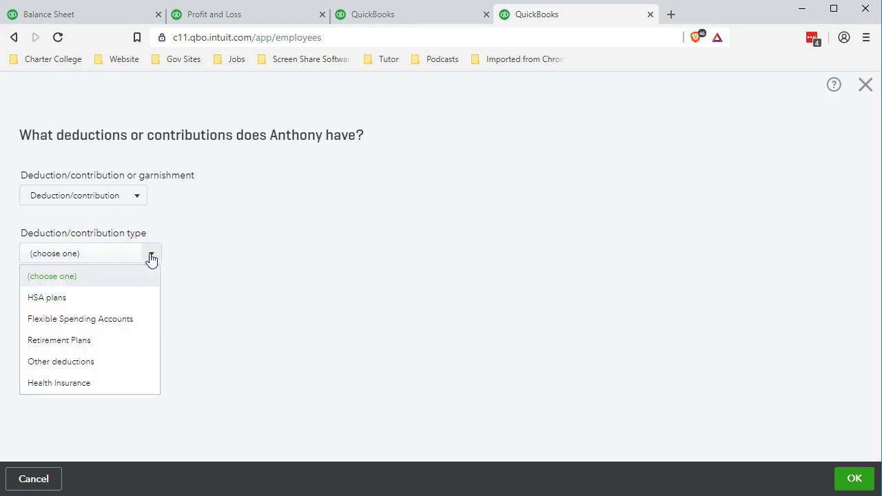
pyautogui.click(130, 384)
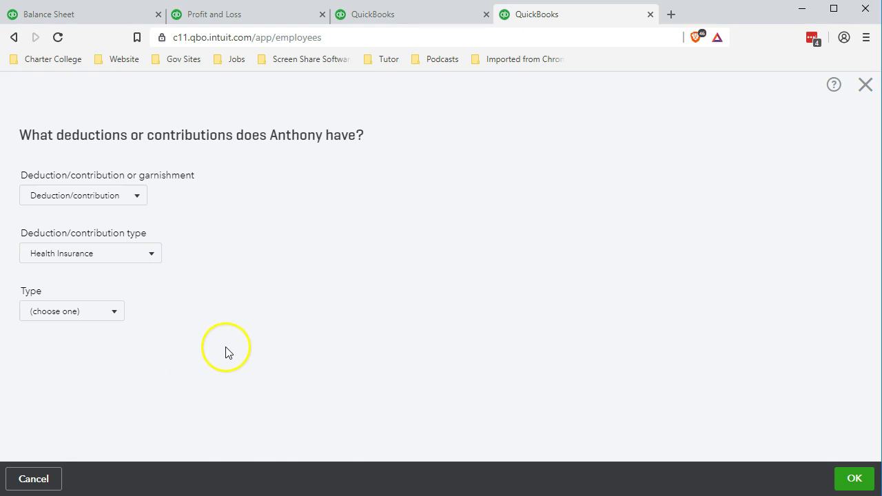
pyautogui.click(112, 312)
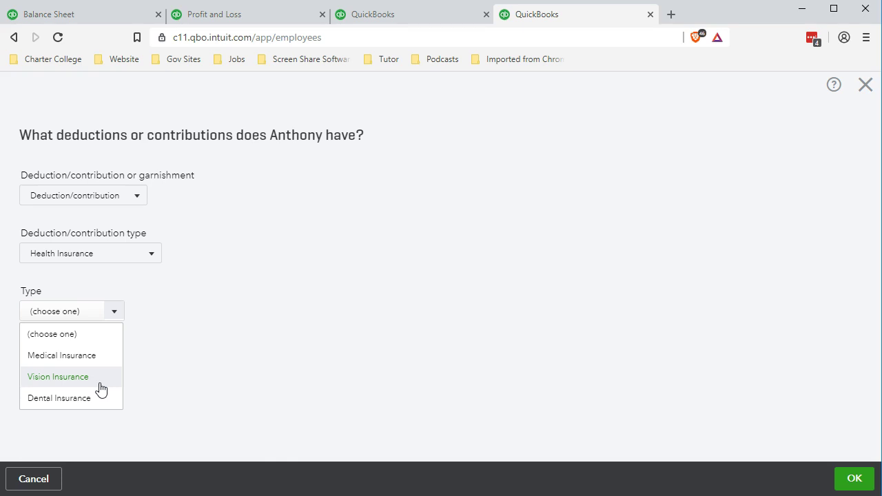
pyautogui.click(103, 407)
pyautogui.click(100, 391)
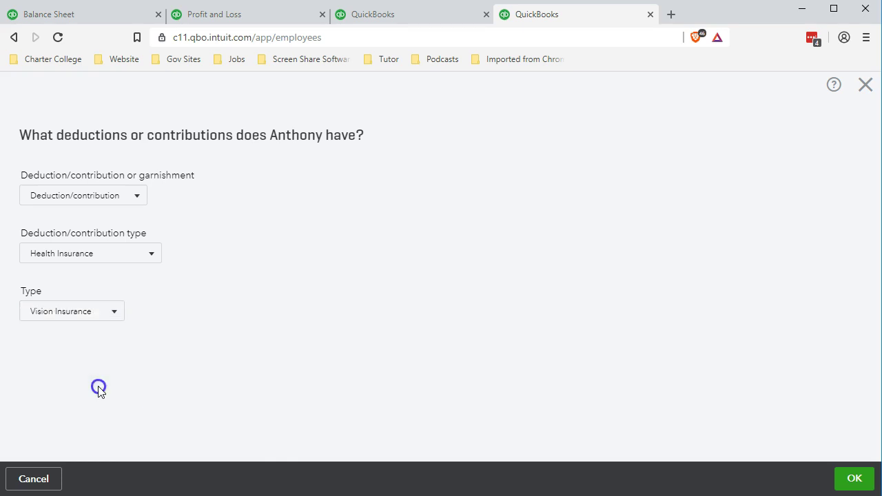
# - Enter Eye Provider as the vision insurance provider that appears on the paycheck
pyautogui.click(59, 367)
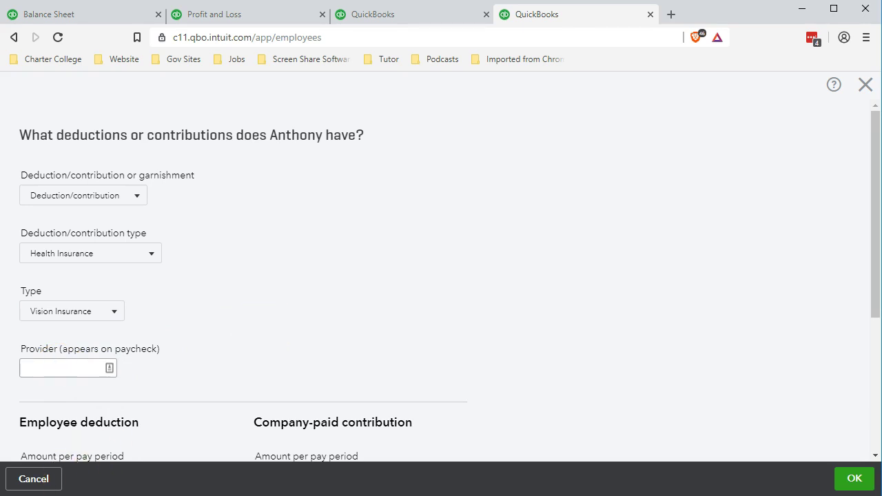
pyautogui.write('Eye Provider')
pyautogui.click(31, 319)
# - Set the employee deduction to a dollar amount of 25.00 per pay period, with no company-paid contribution
pyautogui.scroll(-1, 31, 319)
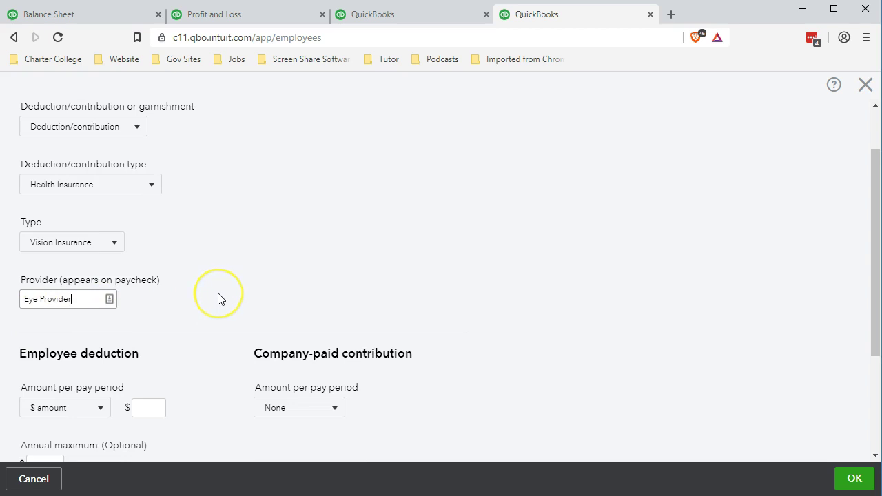
pyautogui.scroll(-2, 215, 303)
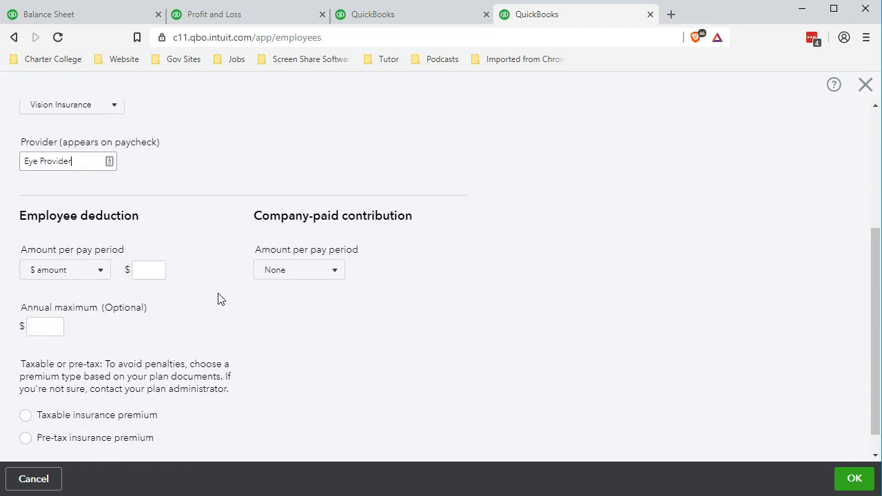
pyautogui.click(220, 289)
pyautogui.scroll(-1, 221, 289)
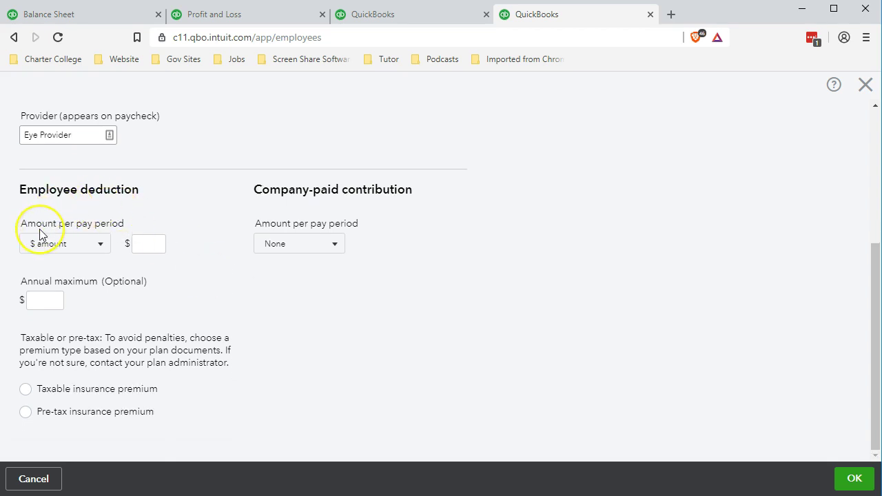
pyautogui.click(101, 245)
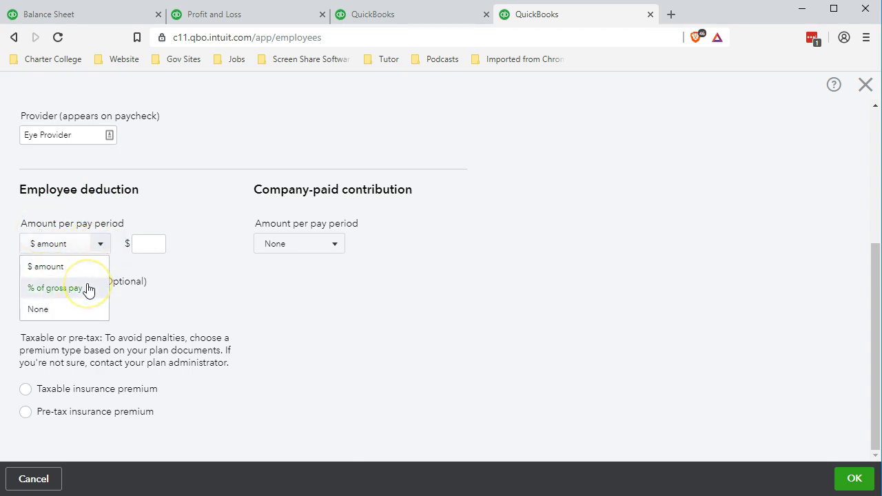
pyautogui.click(131, 198)
pyautogui.click(150, 244)
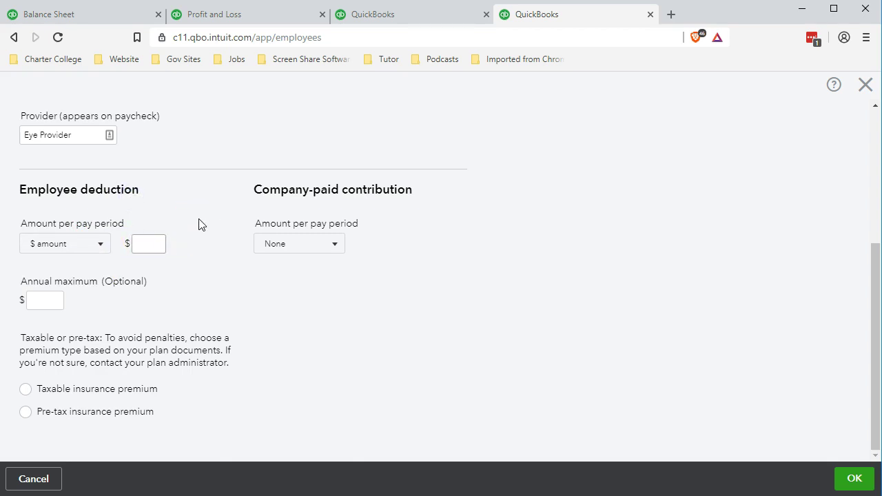
pyautogui.click(199, 224)
pyautogui.write('25')
pyautogui.click(227, 286)
pyautogui.click(300, 276)
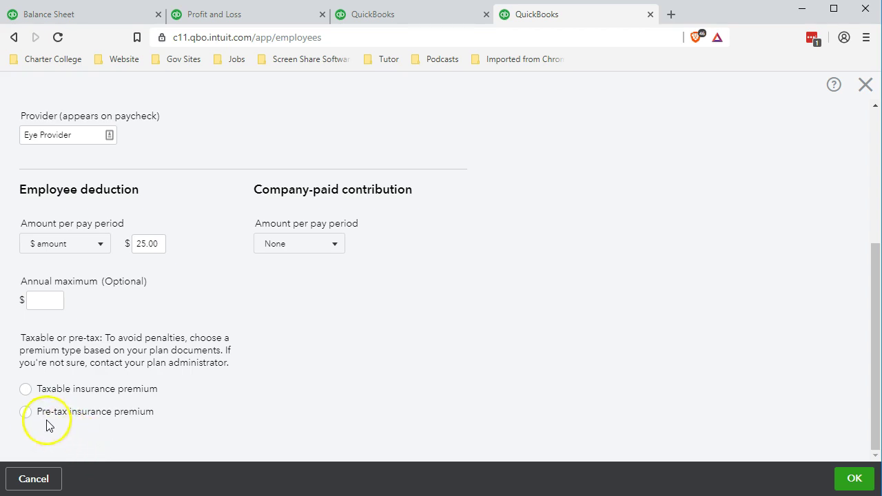
# - Mark the vision deduction as a pre-tax insurance premium, save it and finish editing the employee
pyautogui.click(25, 414)
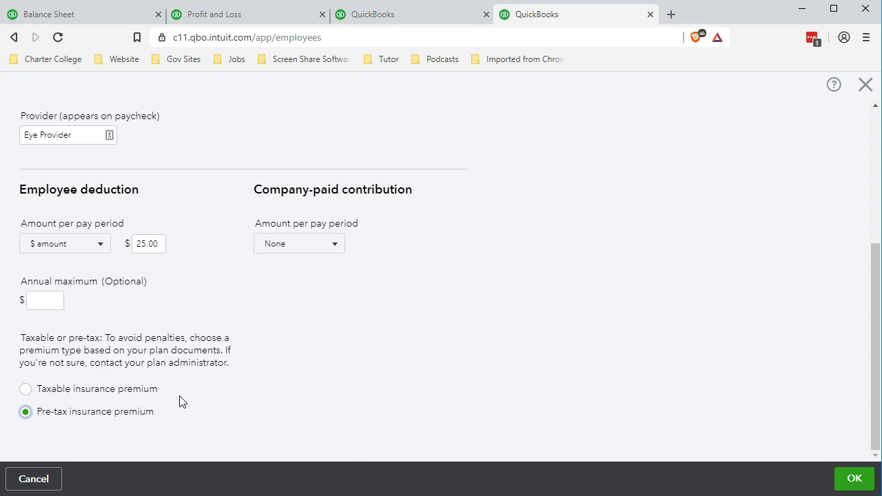
pyautogui.click(170, 412)
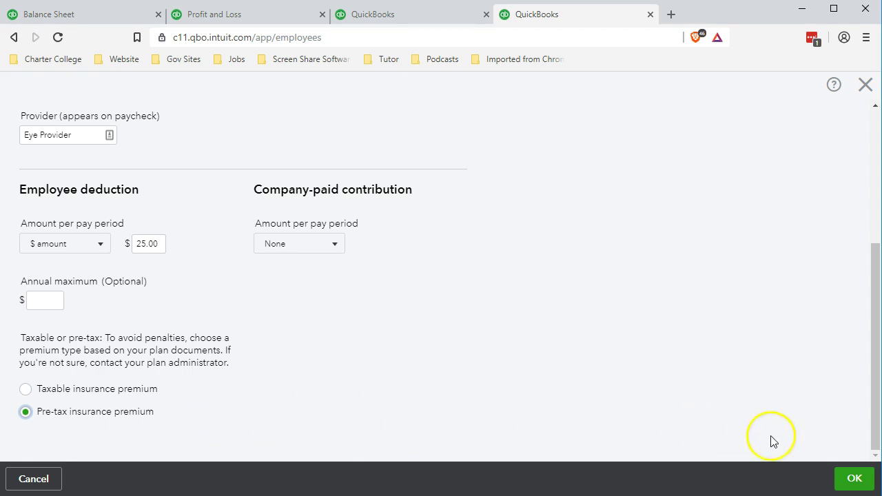
pyautogui.click(852, 482)
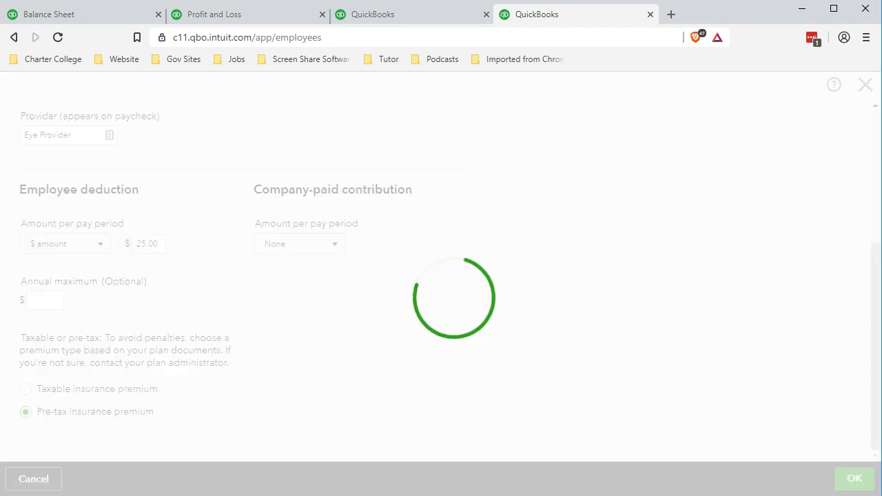
pyautogui.click(848, 478)
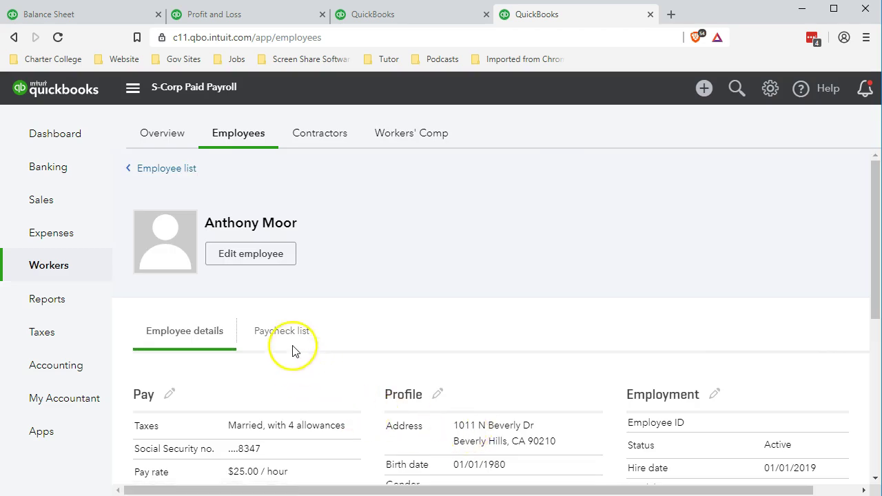
# - Return from the employee's record to the employee list
pyautogui.click(156, 176)
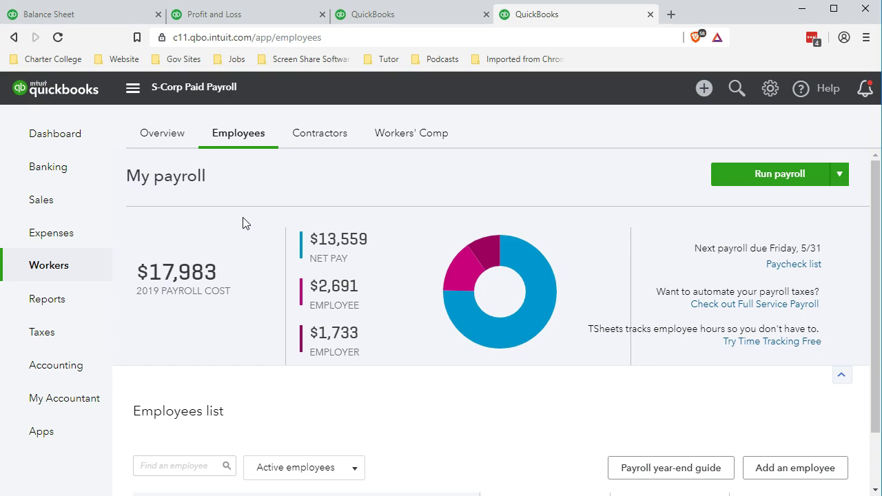
pyautogui.click(235, 233)
pyautogui.click(229, 460)
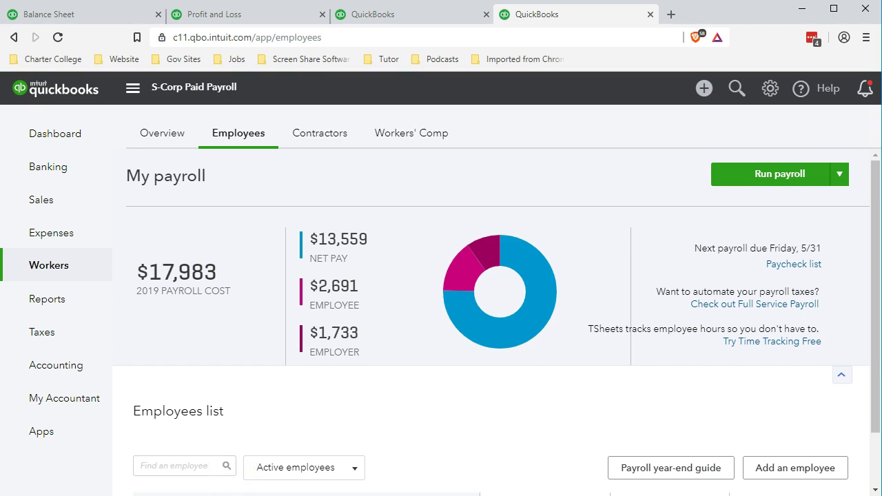